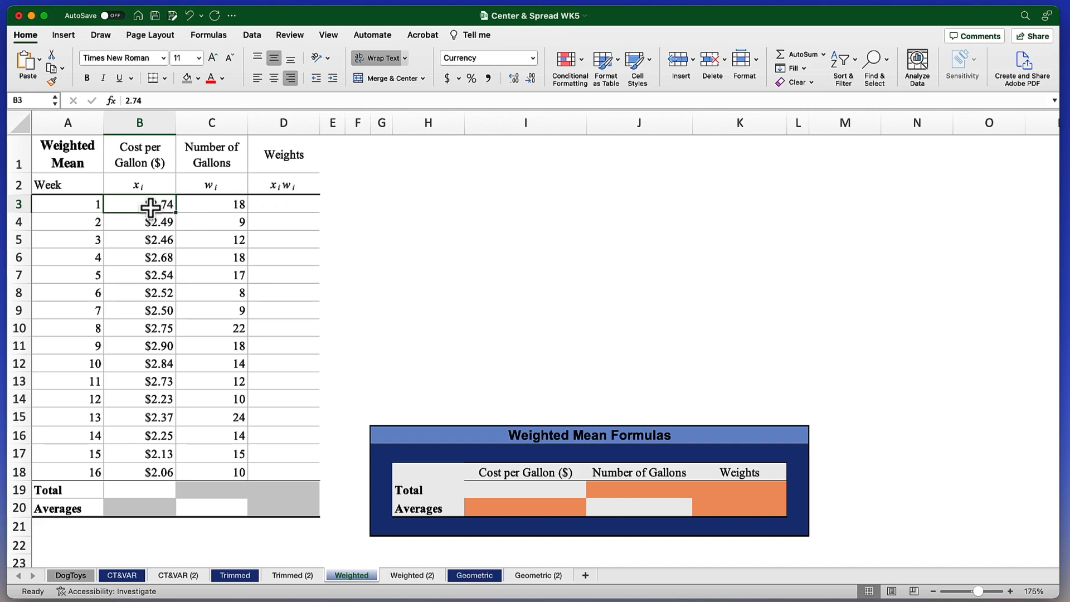
- Calculate the week 1 weight in D3 with =B3*C3 and fill the formula down through D18
left_click(206, 209)
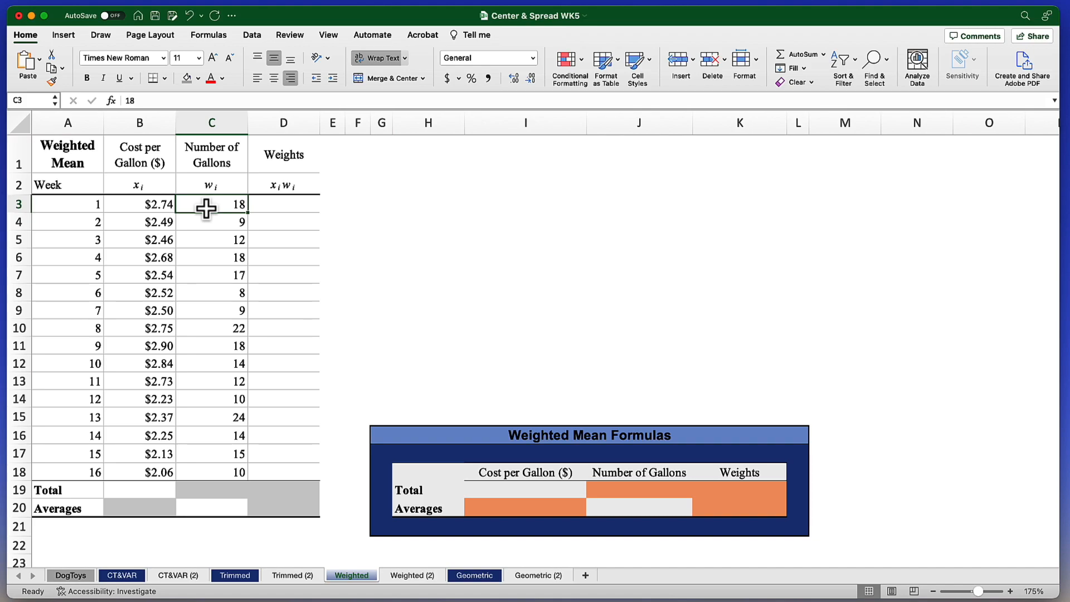
left_click(289, 208)
type("=")
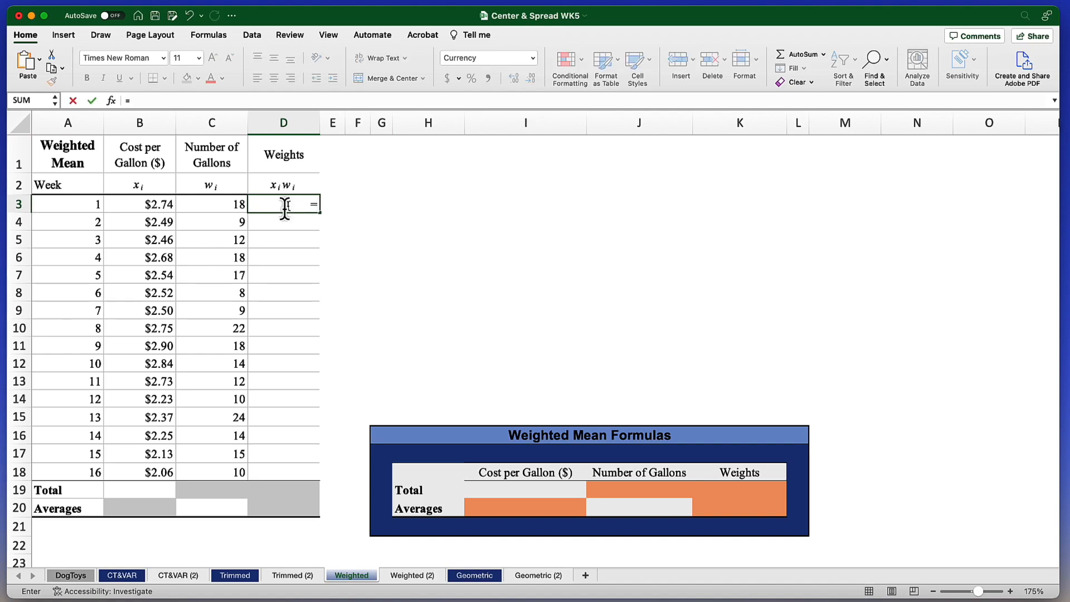
left_click(161, 207)
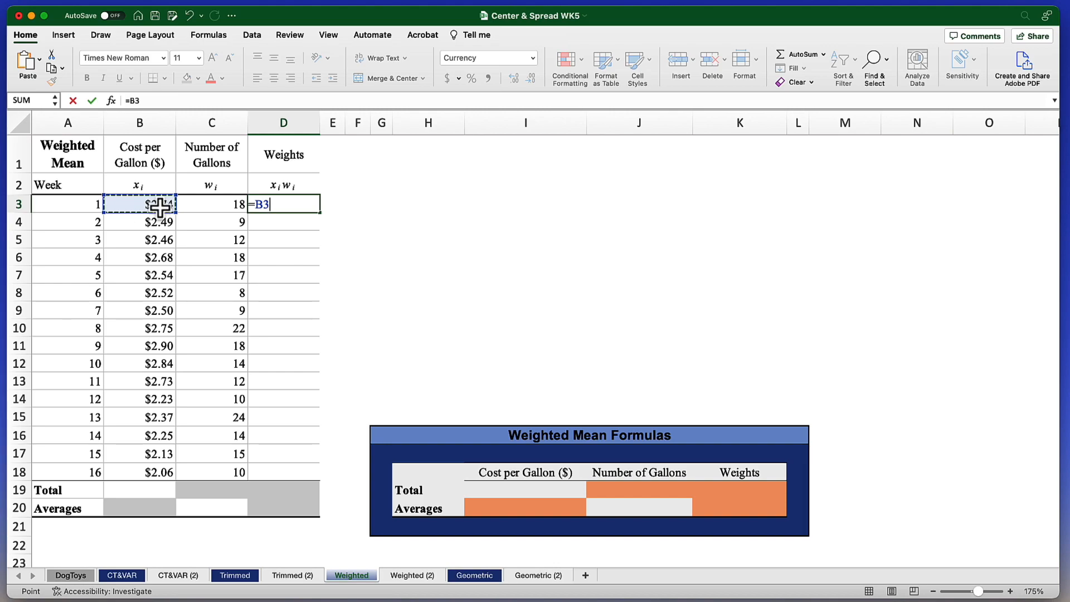
type("*")
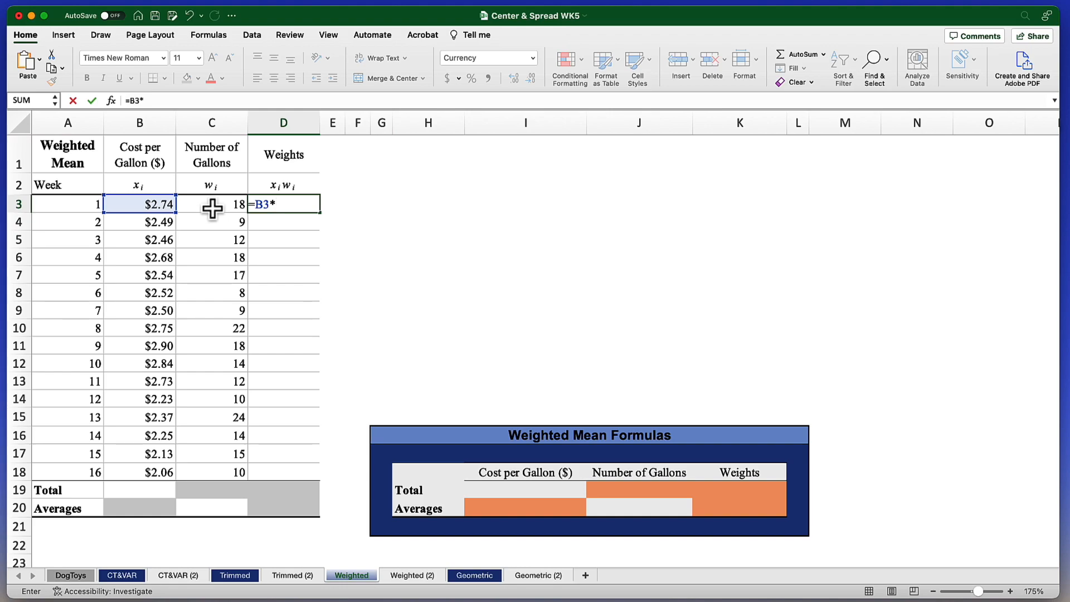
left_click(212, 209)
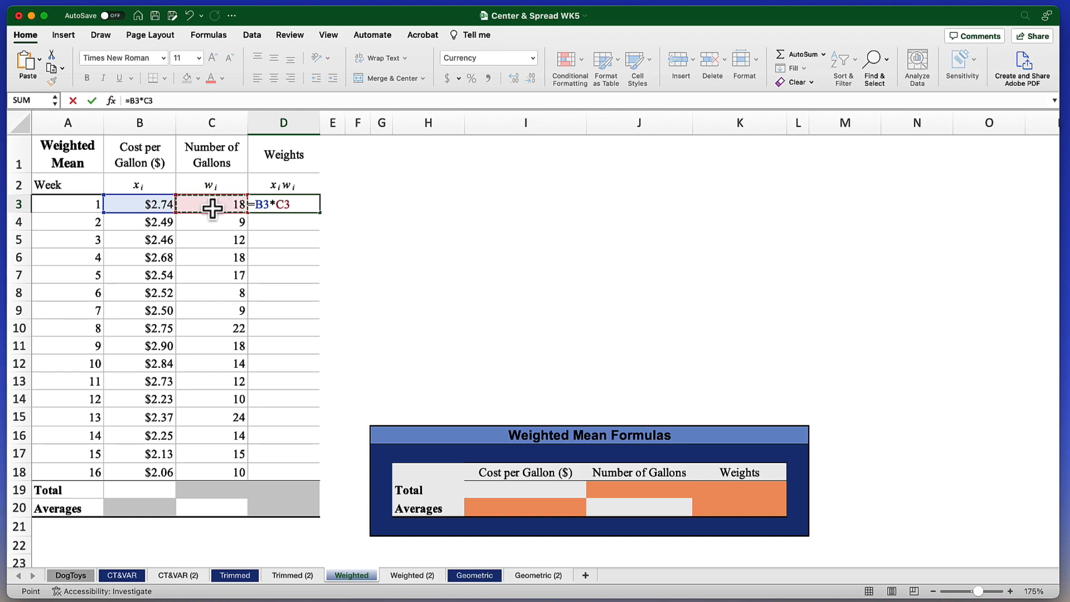
key("Return")
left_click(273, 206)
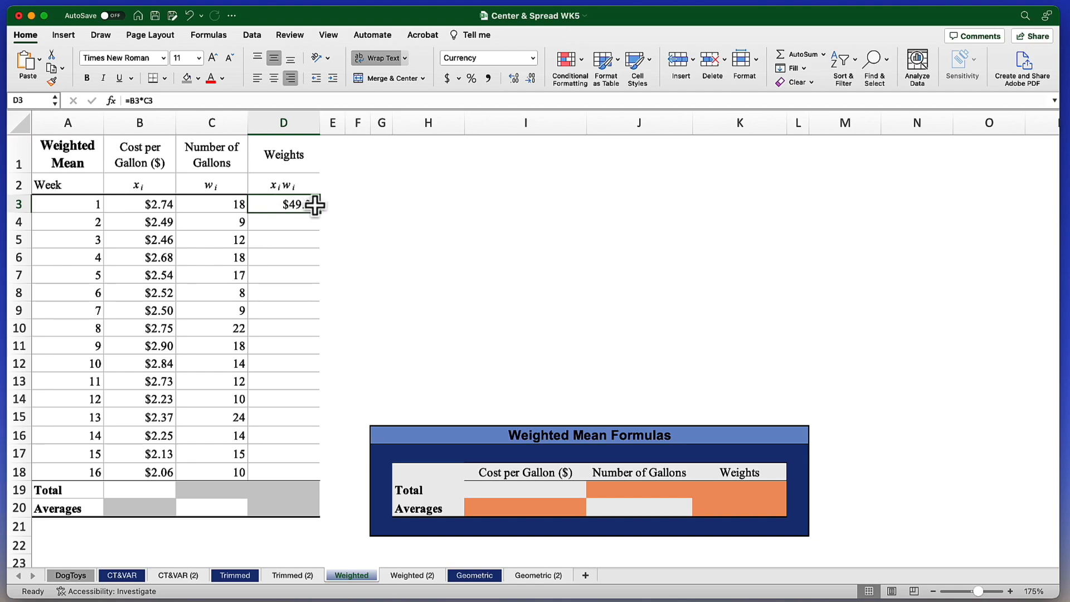
left_click_drag(320, 216, 283, 478)
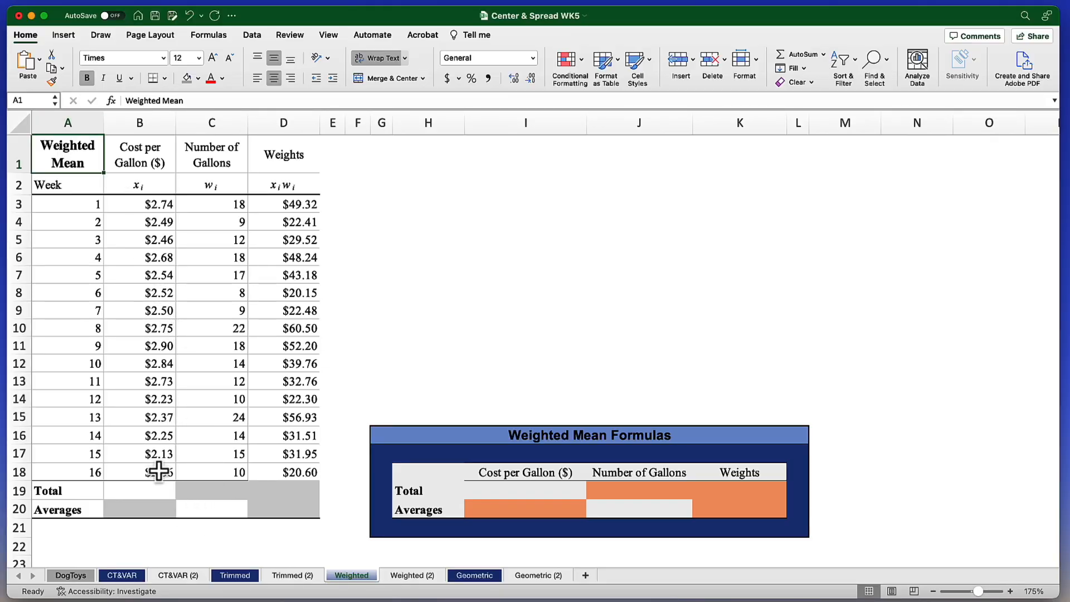
- Average the cost per gallon over B3:B18 in cell B20 of the Averages row
left_click(138, 510)
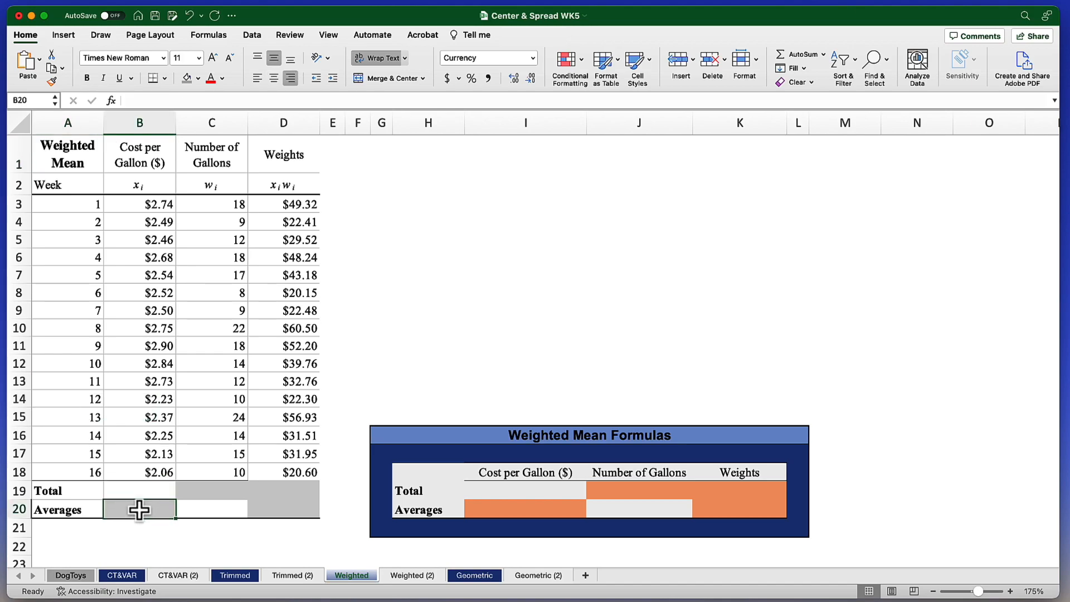
type("=a")
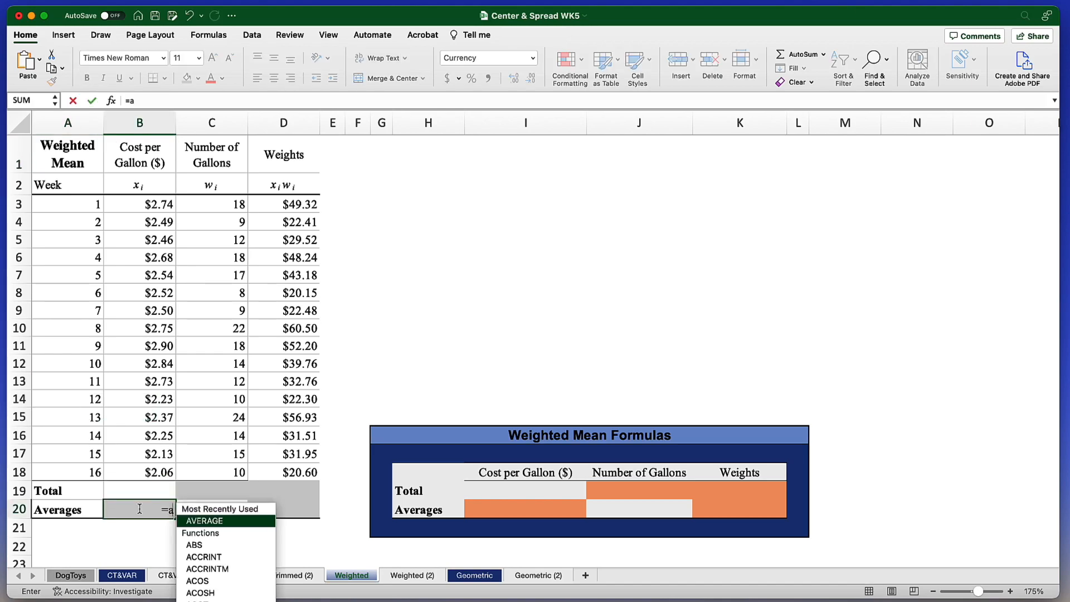
type("verage(")
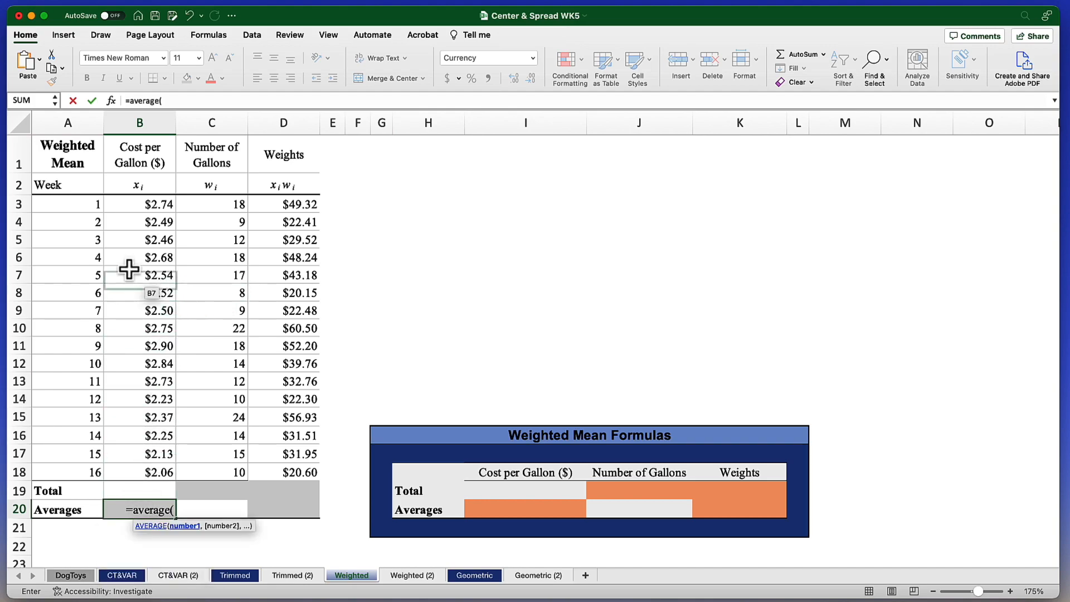
left_click_drag(129, 213, 129, 472)
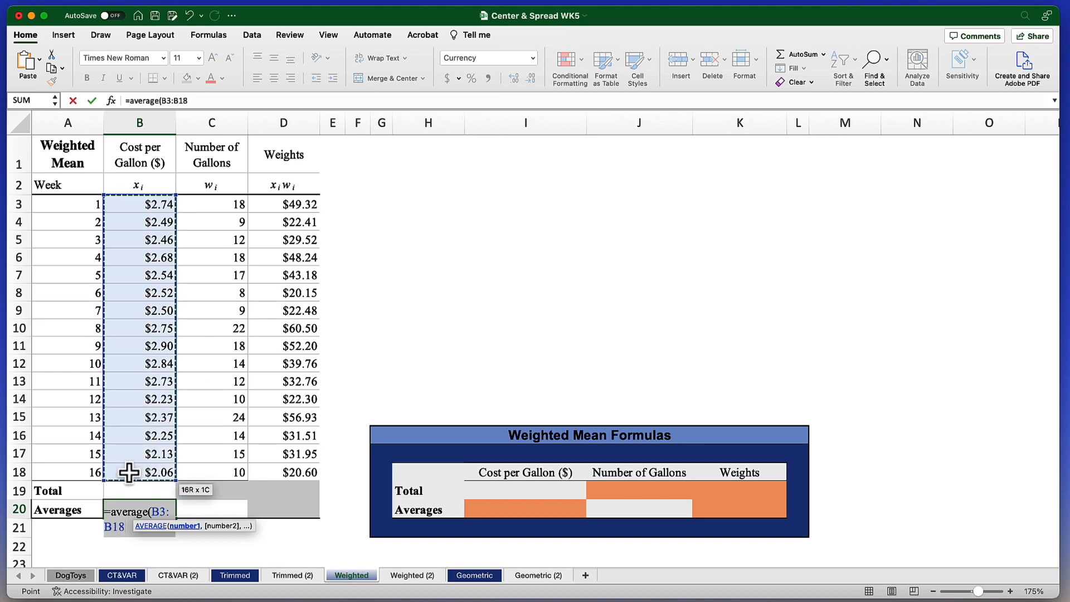
key("Return")
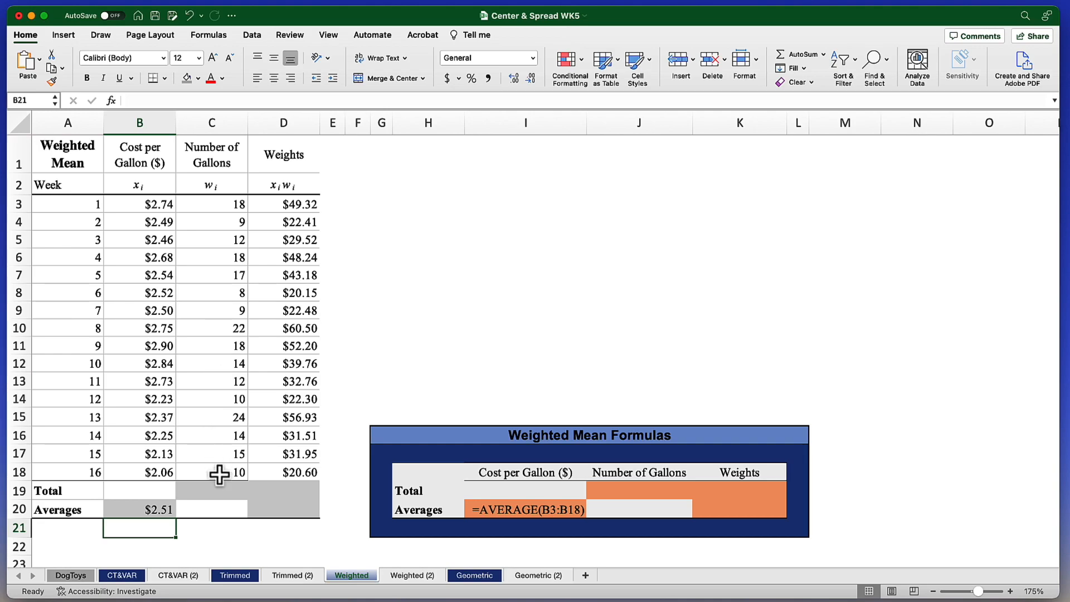
- Total the number of gallons in C19 by summing C3:C18
left_click(228, 495)
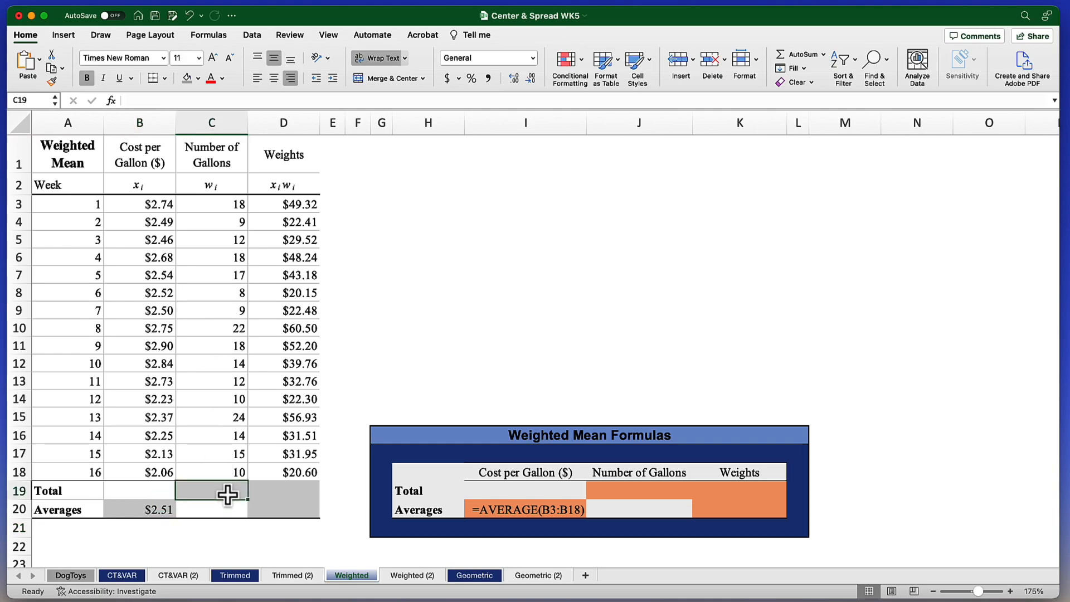
type("=sum")
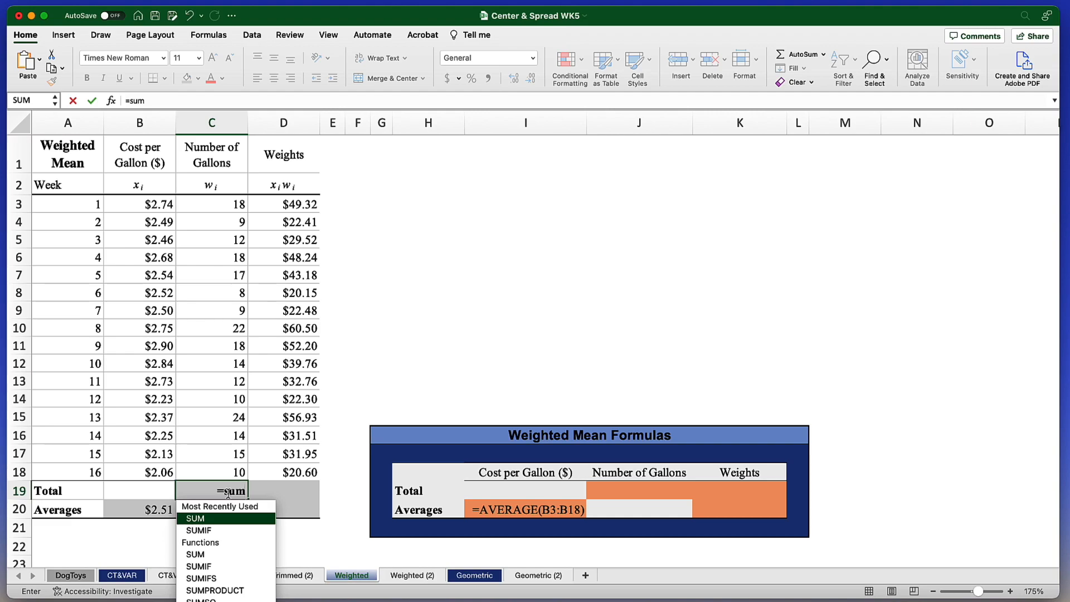
type("(")
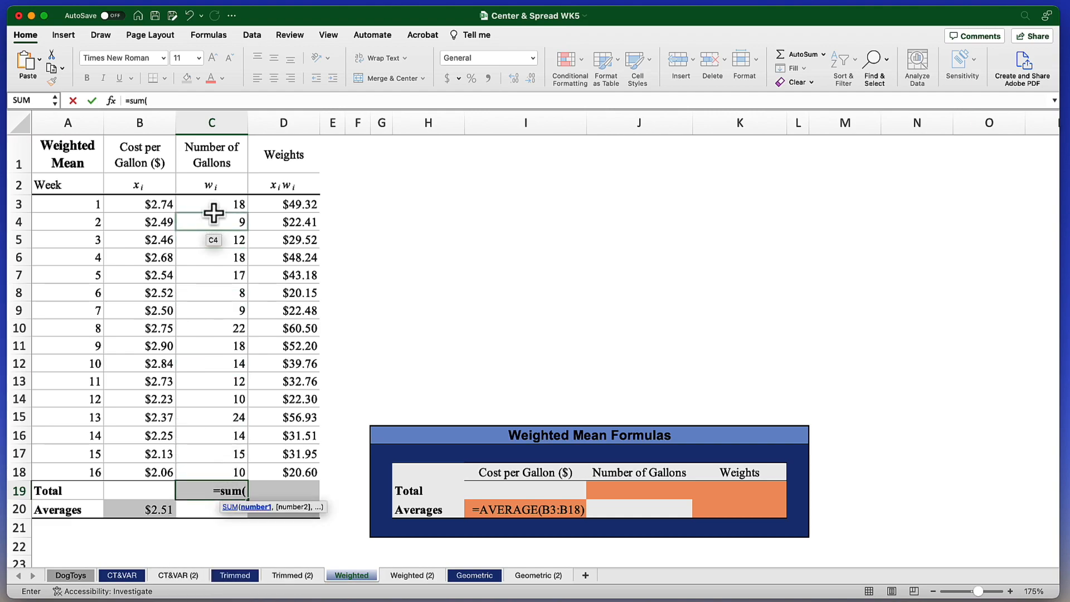
left_click_drag(211, 204, 216, 480)
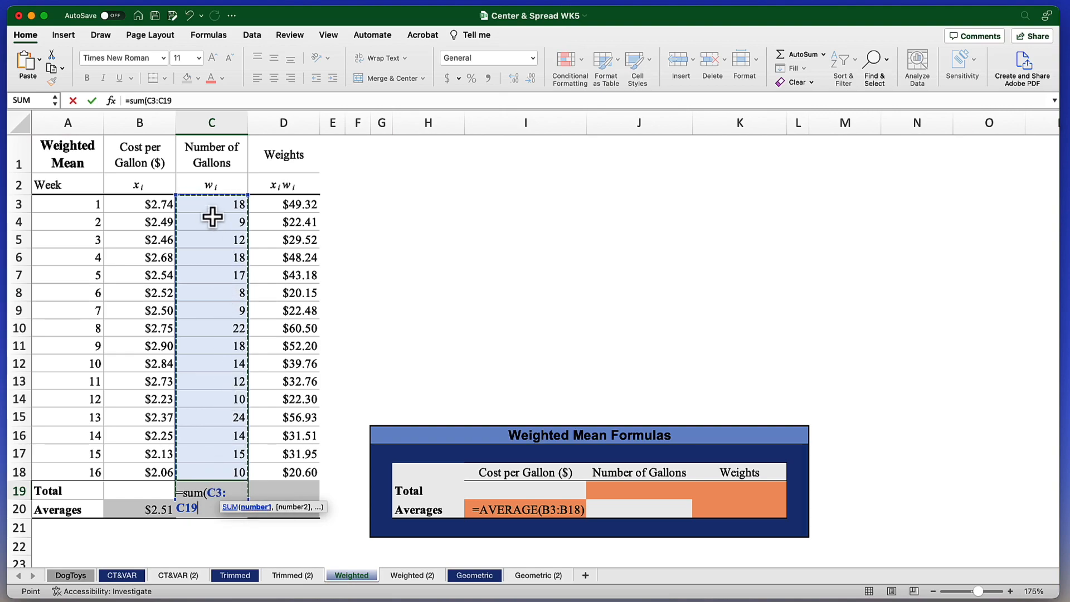
left_click_drag(212, 210, 219, 472)
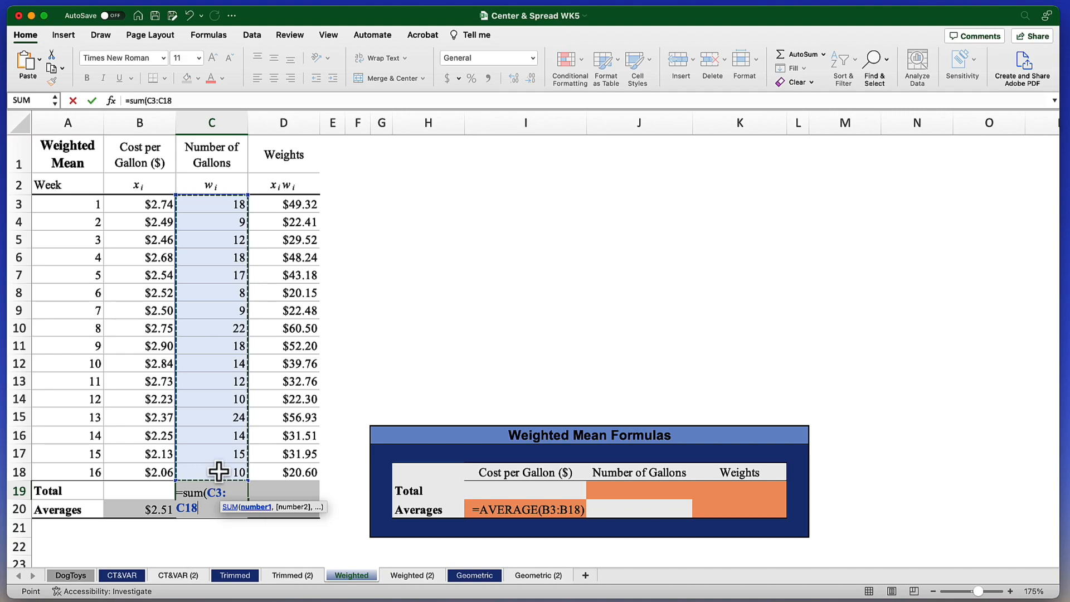
key("Return")
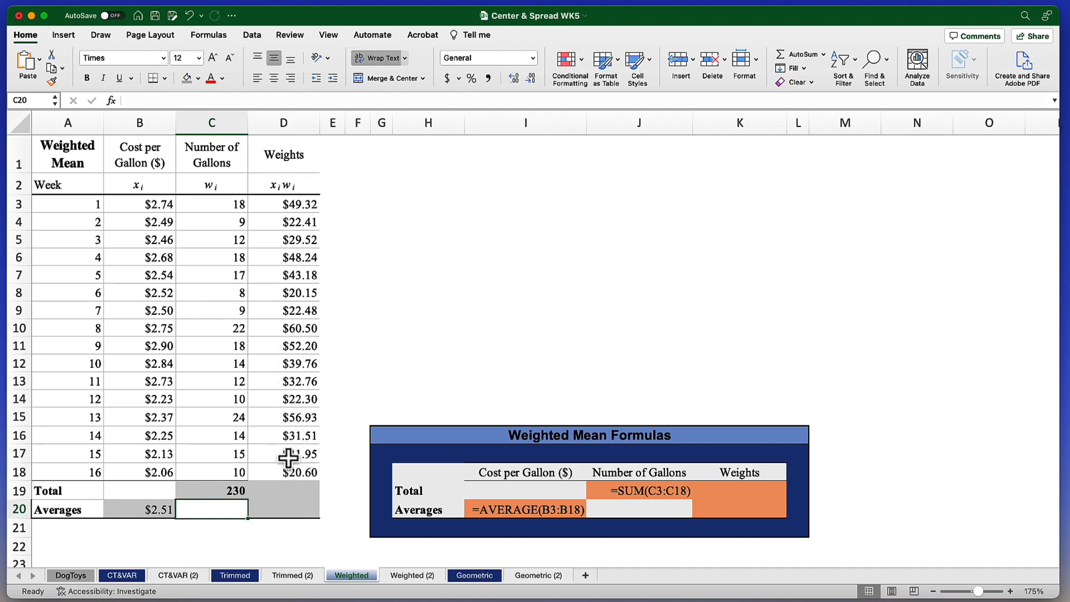
- Copy the gallons total formula from C19 across to D19 to total the Weights column
left_click(220, 489)
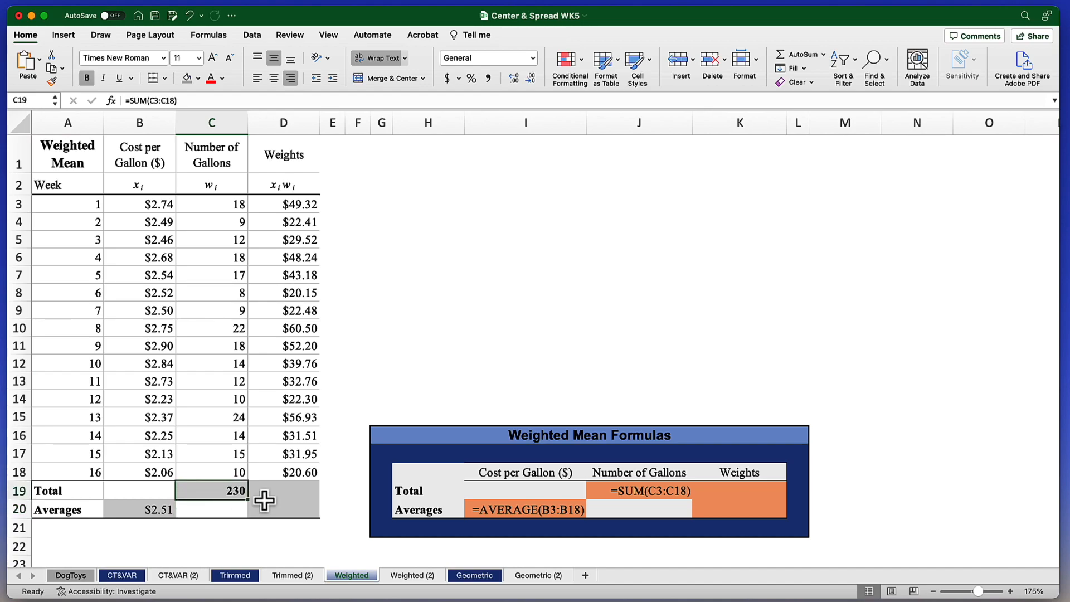
left_click_drag(248, 500, 300, 499)
left_click(287, 490)
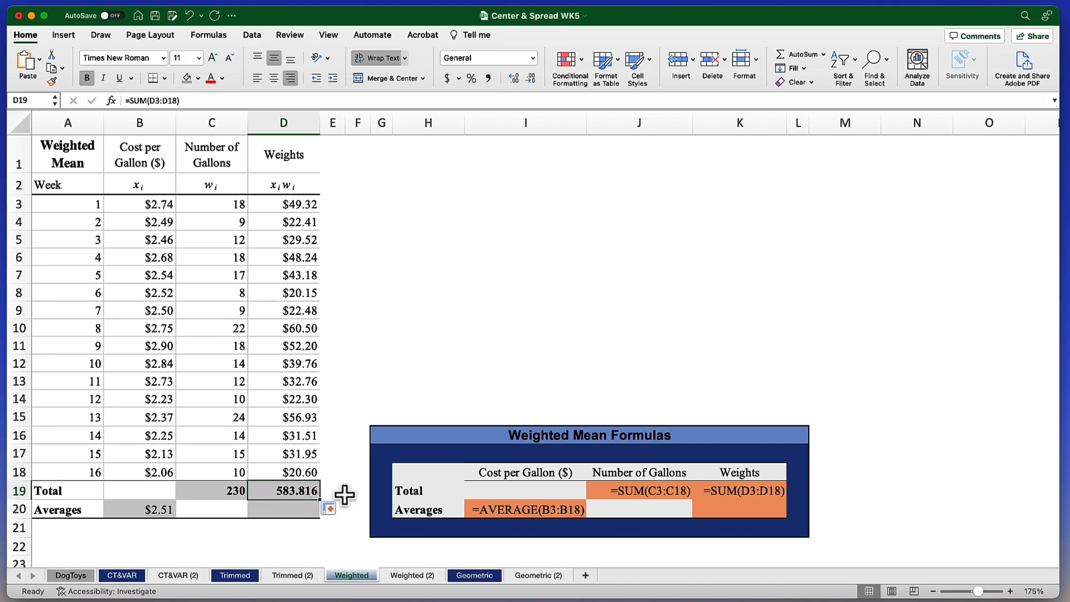
- Calculate the weighted mean in D20 by dividing the weights total by the gallons total, =D19/C19
left_click(291, 512)
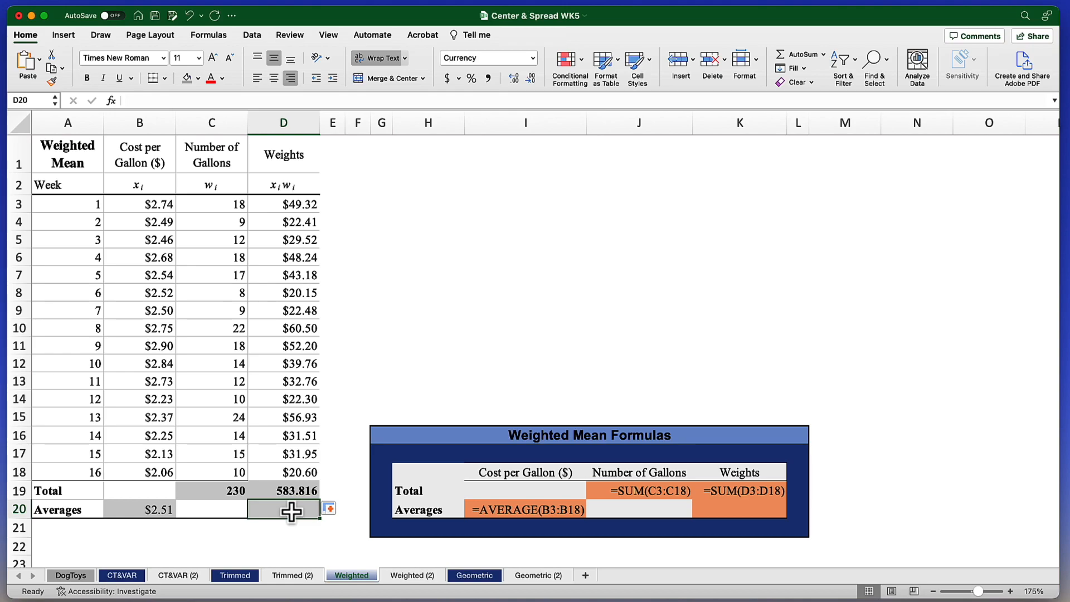
type("=")
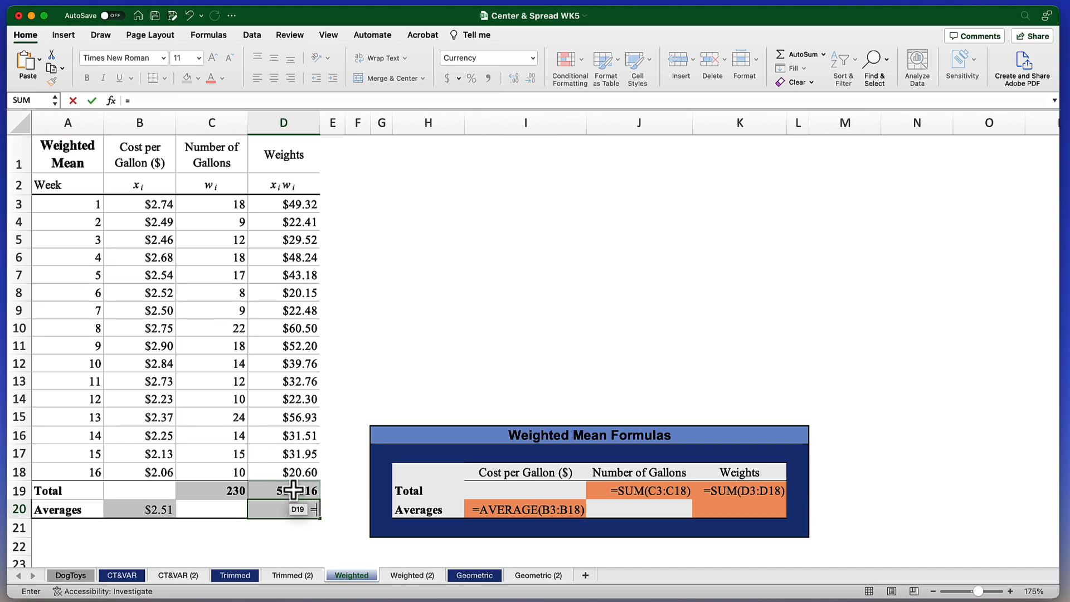
left_click(294, 491)
type("/")
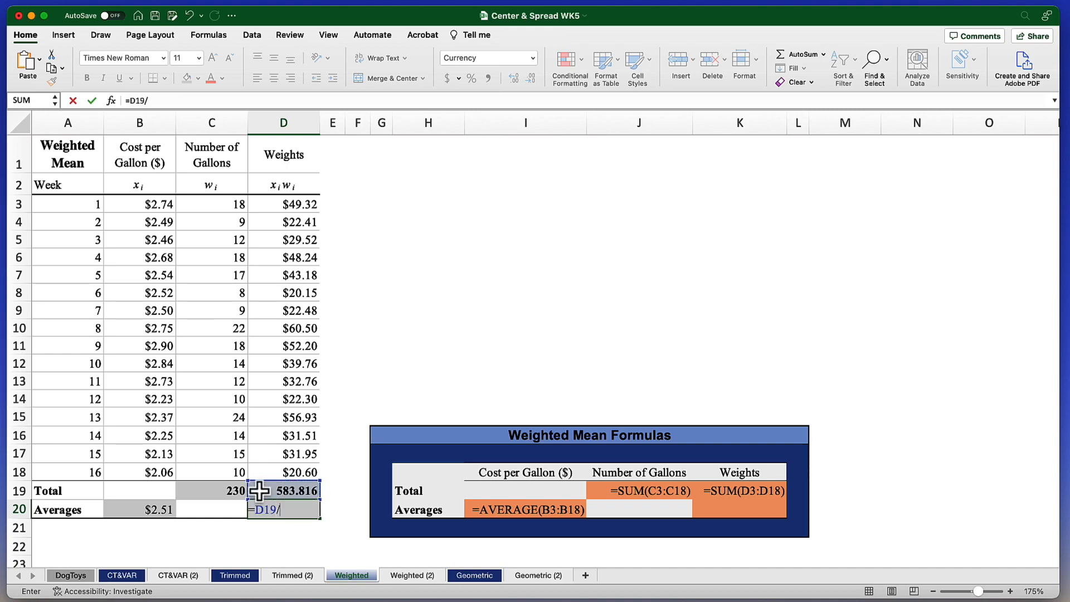
left_click(223, 491)
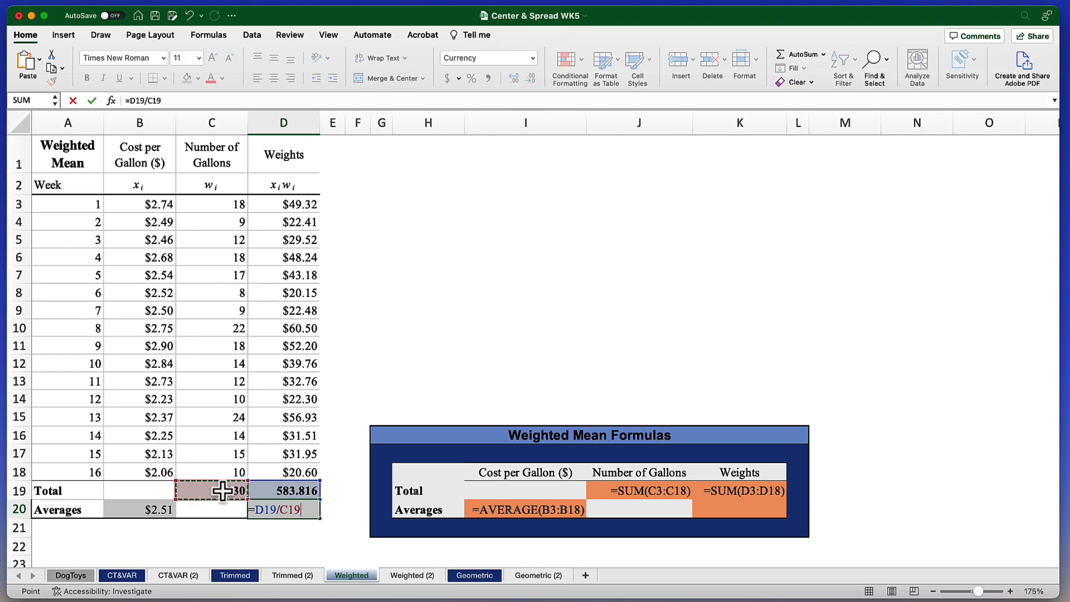
key("Return")
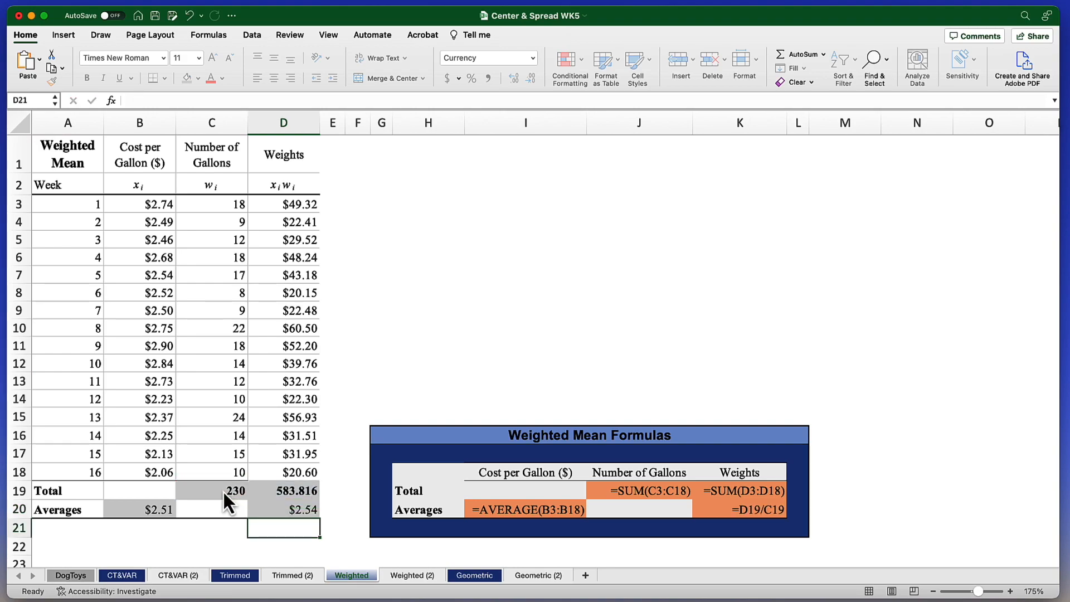
left_click(290, 509)
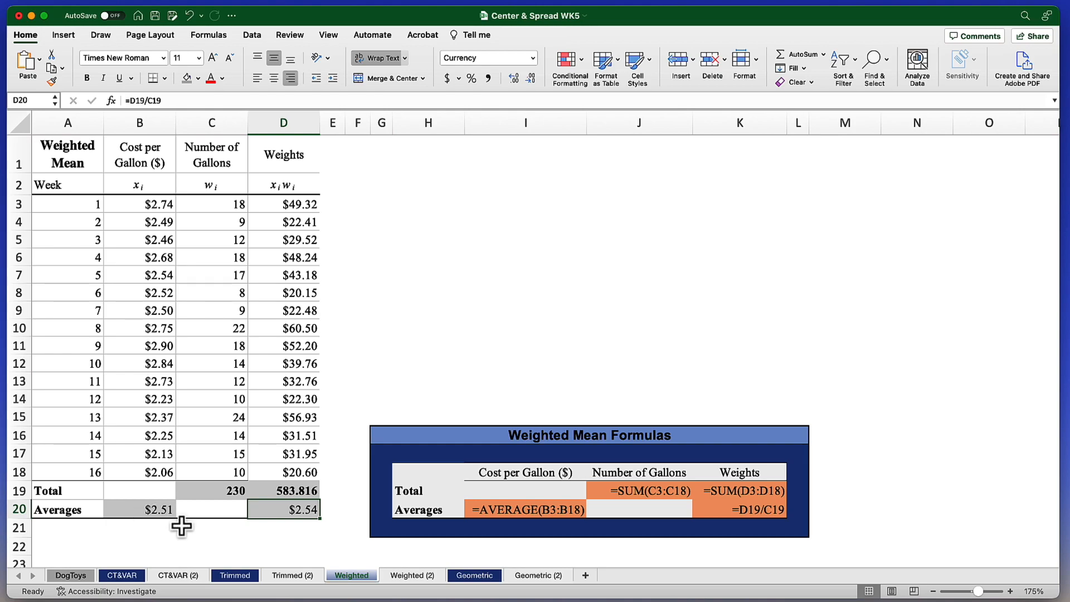
left_click(334, 491)
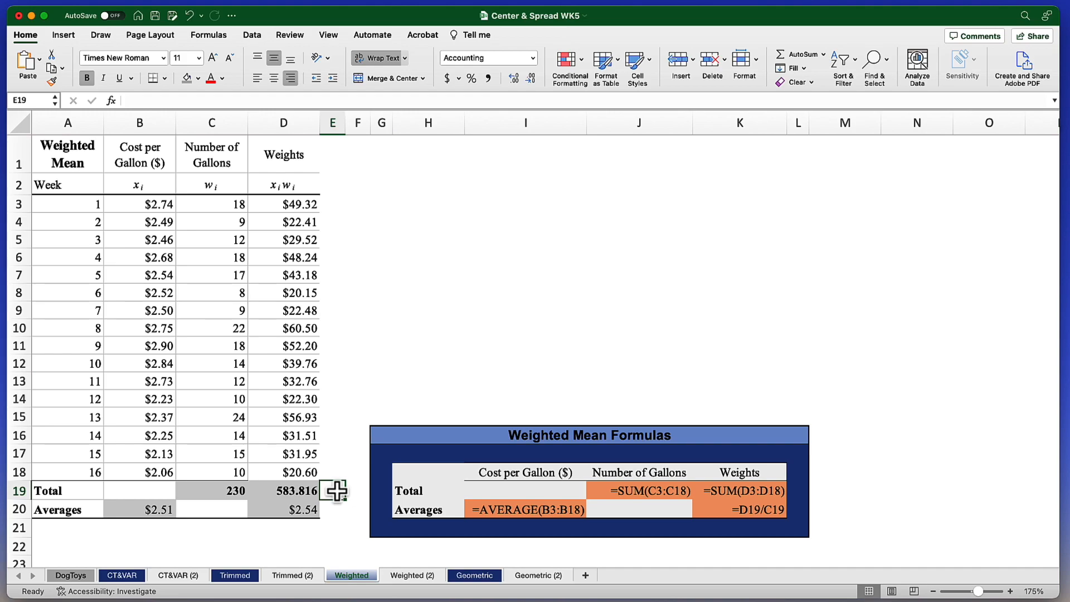
left_click(333, 509)
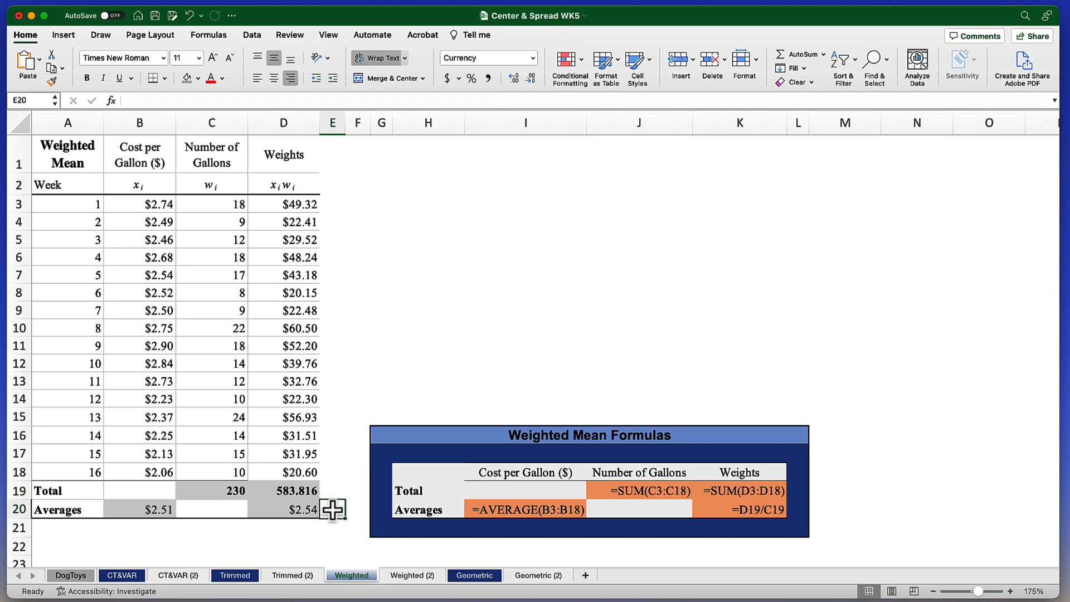